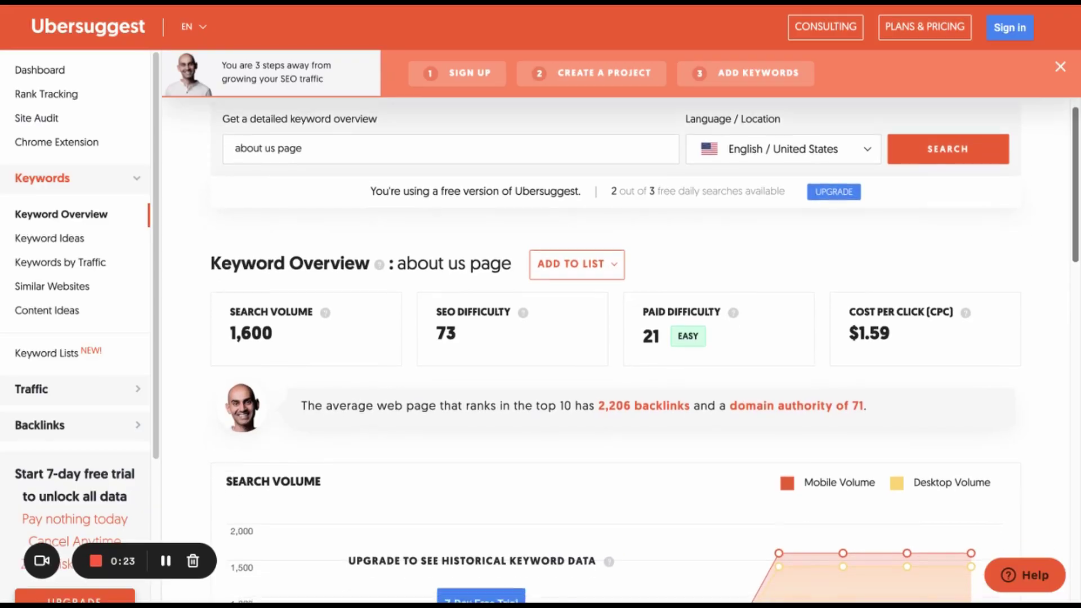
- Scroll through the Google results for 'how to write an about us page' alongside the MozBar metrics
{"action": "scroll", "coordinate": [646, 351], "scroll_direction": "down", "scroll_amount": 6}
{"action": "scroll", "coordinate": [645, 350], "scroll_direction": "down", "scroll_amount": 6}
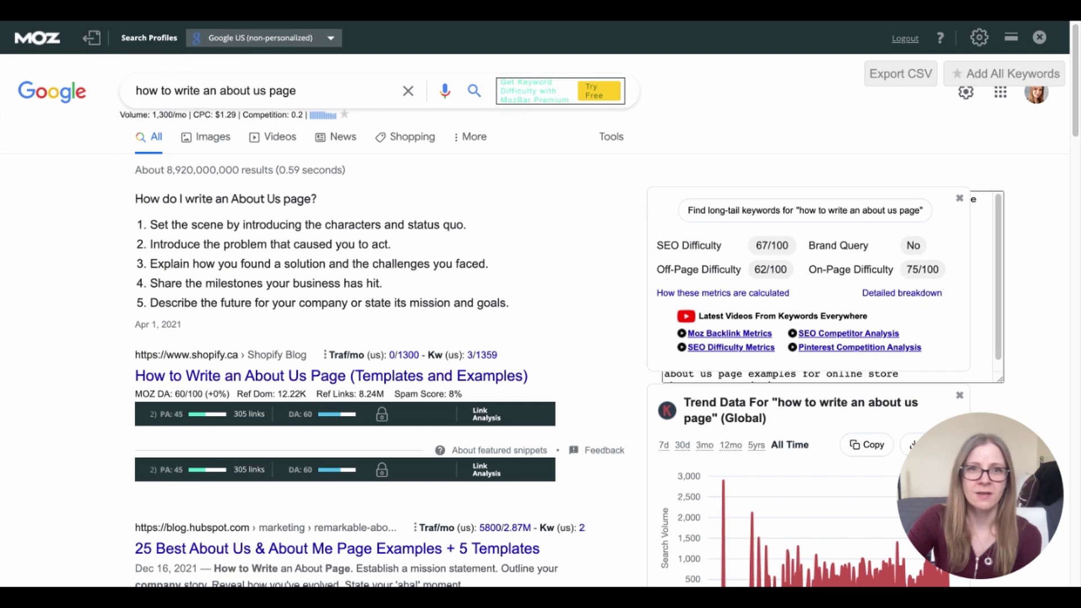
{"action": "left_click_drag", "start_coordinate": [120, 115], "coordinate": [311, 115]}
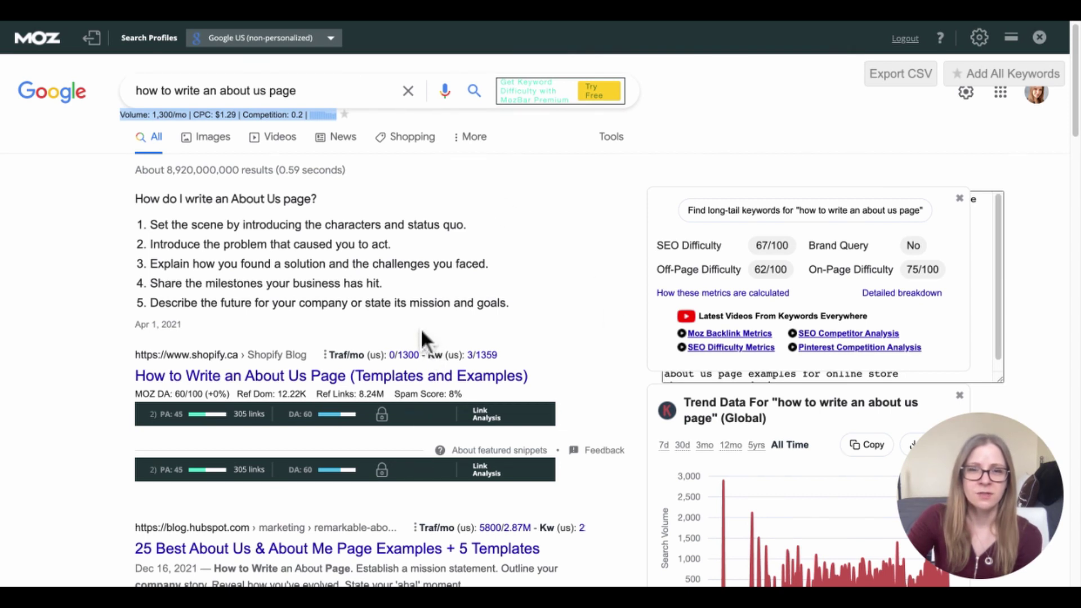
{"action": "scroll", "coordinate": [424, 338], "scroll_direction": "down", "scroll_amount": 1}
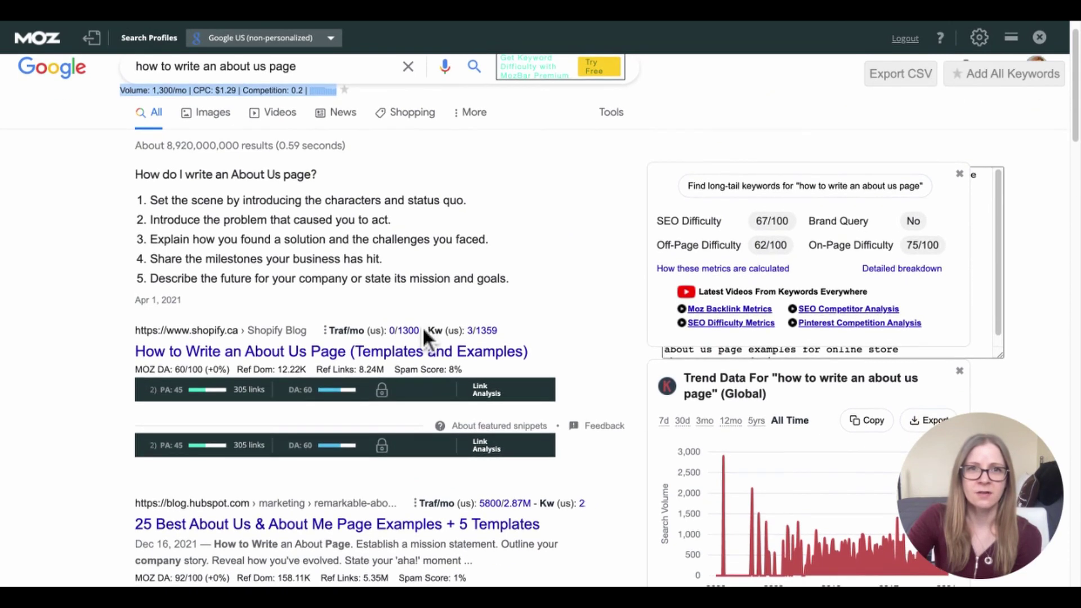
{"action": "scroll", "coordinate": [423, 328], "scroll_direction": "down", "scroll_amount": 8}
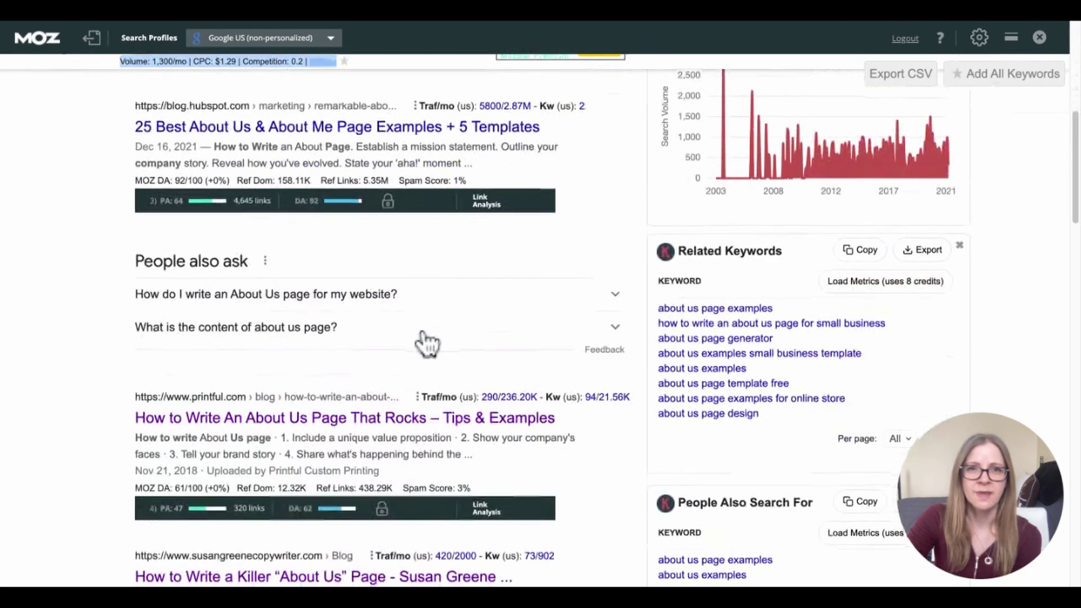
{"action": "scroll", "coordinate": [427, 343], "scroll_direction": "down", "scroll_amount": 5}
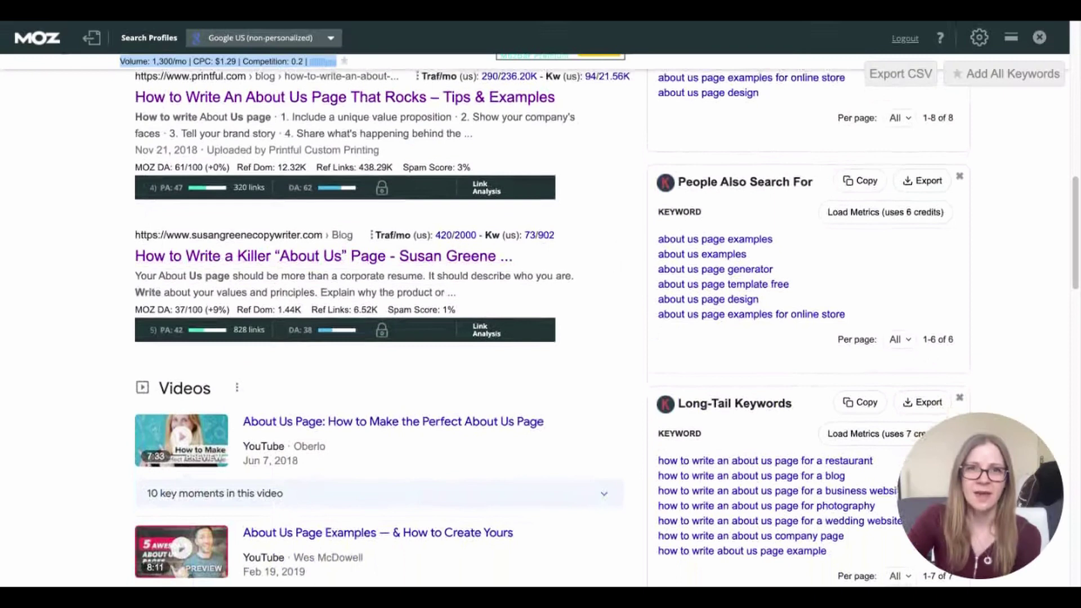
{"action": "mouse_move", "coordinate": [427, 338]}
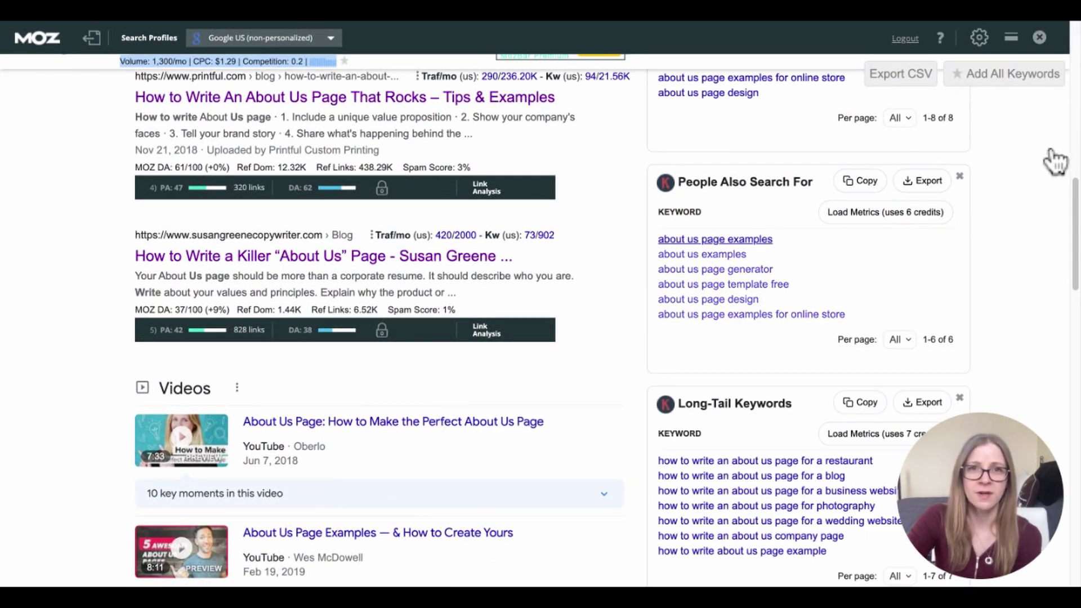
{"action": "scroll", "coordinate": [1013, 160], "scroll_direction": "down", "scroll_amount": 2}
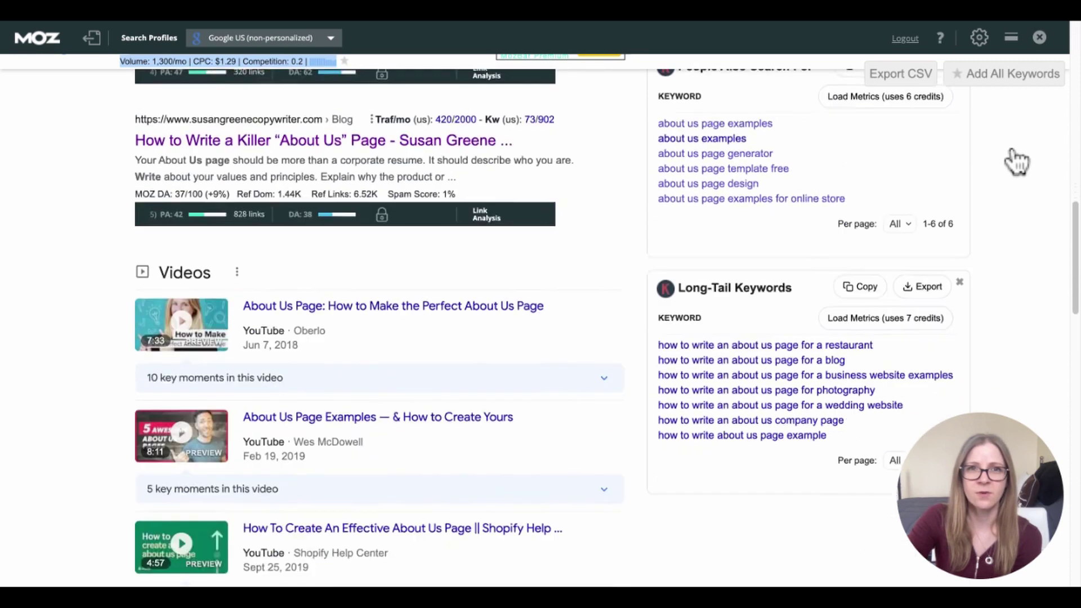
{"action": "scroll", "coordinate": [1013, 155], "scroll_direction": "down", "scroll_amount": 2}
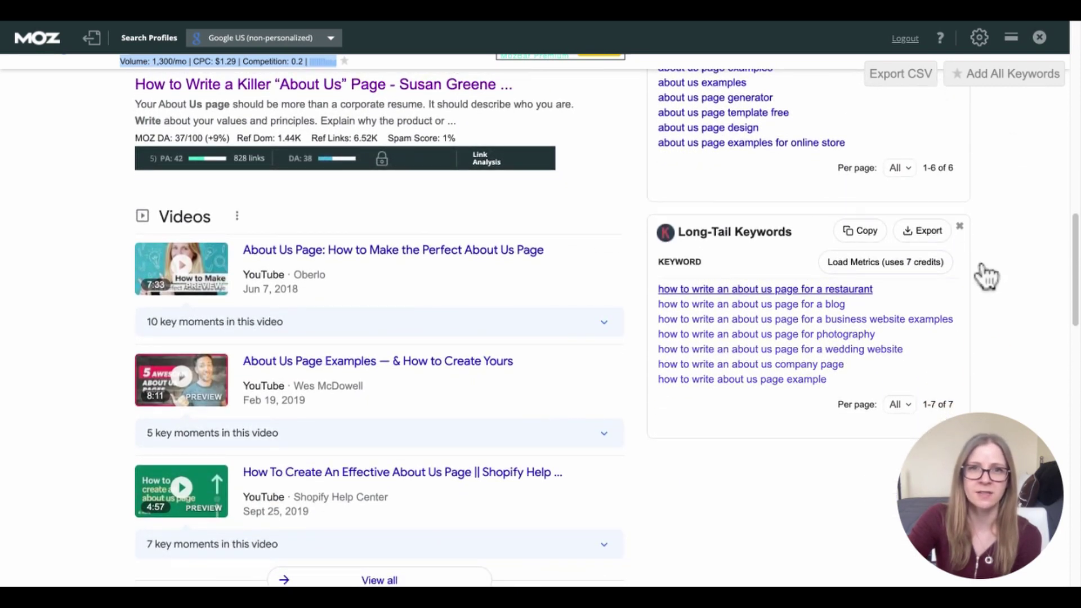
{"action": "scroll", "coordinate": [987, 276], "scroll_direction": "up", "scroll_amount": 7}
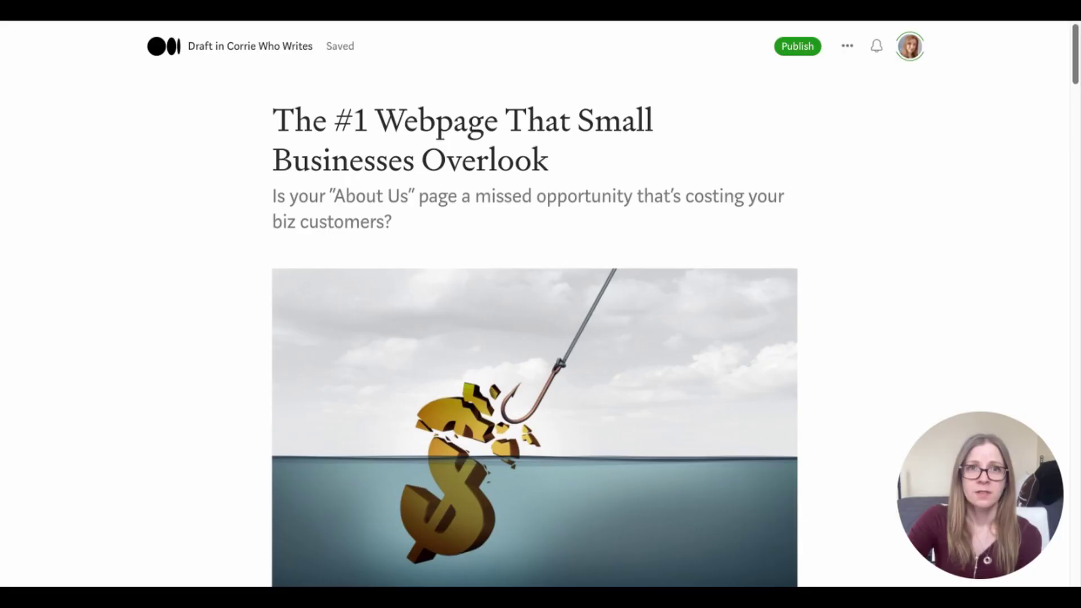
- Select the dollar-sign hook image at the top of the draft and bring up its alt text editor
{"action": "scroll", "coordinate": [535, 304], "scroll_direction": "down", "scroll_amount": 10}
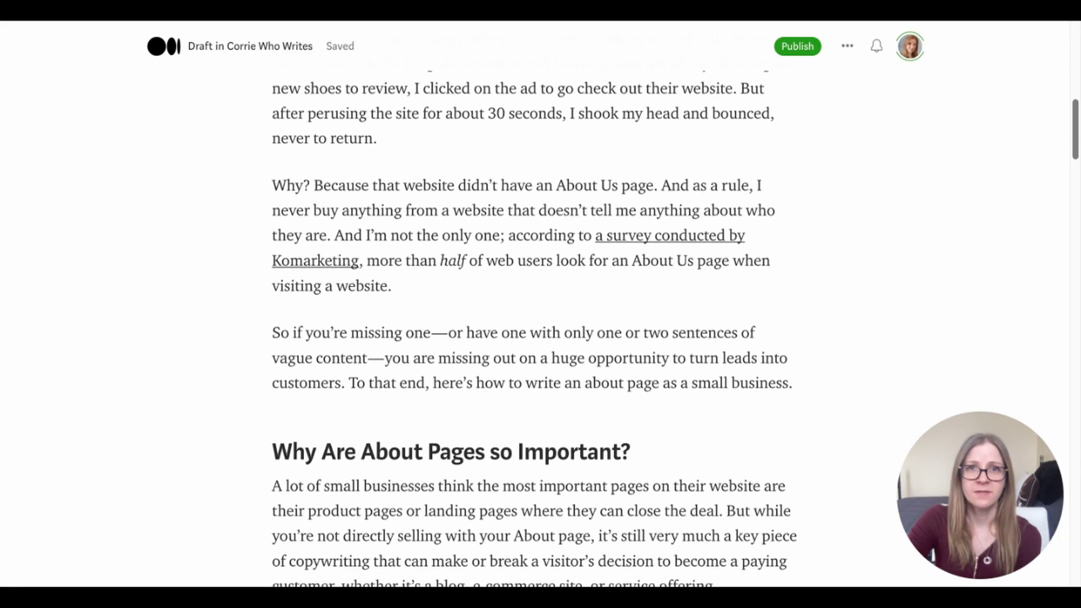
{"action": "scroll", "coordinate": [535, 327], "scroll_direction": "up", "scroll_amount": 7}
{"action": "scroll", "coordinate": [535, 327], "scroll_direction": "up", "scroll_amount": 3}
{"action": "scroll", "coordinate": [535, 327], "scroll_direction": "up", "scroll_amount": 1}
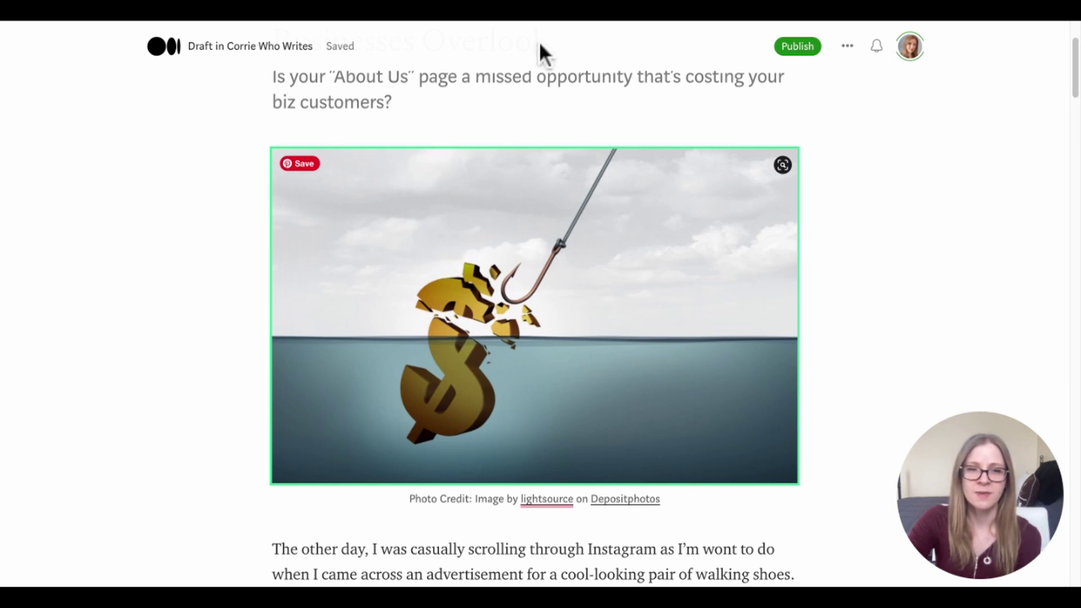
{"action": "left_click", "coordinate": [495, 124]}
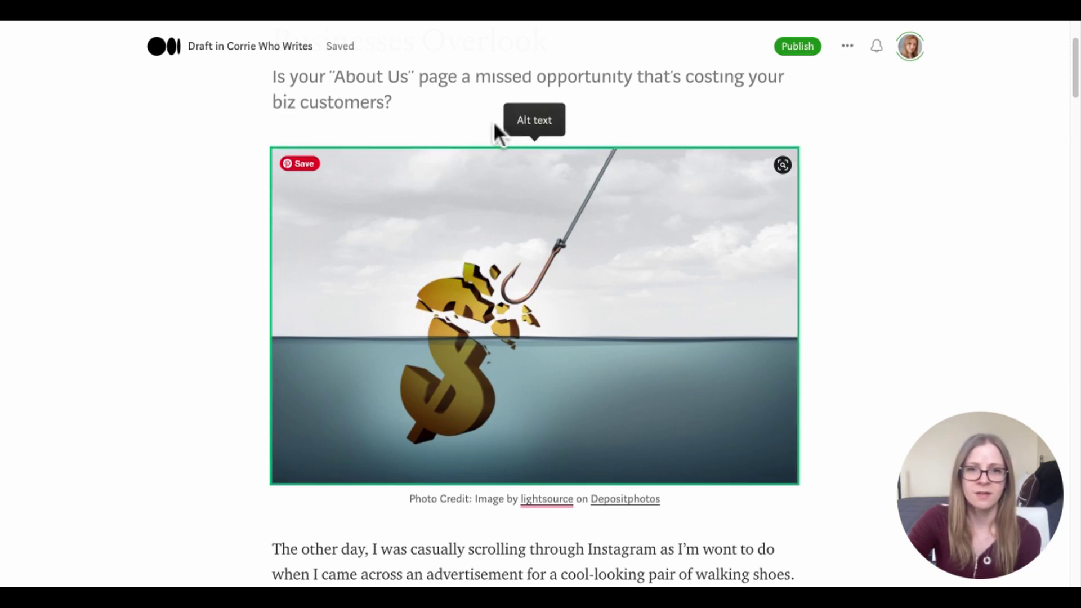
{"action": "left_click", "coordinate": [535, 120]}
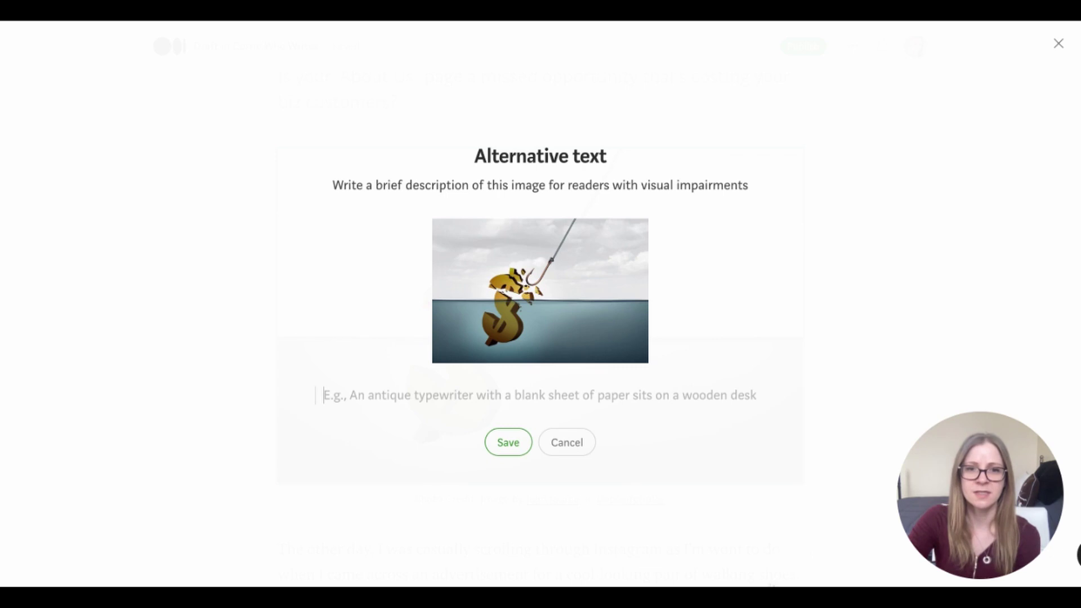
- Set the image's alt text to 'concept art for a missed business opportunity (i.e., the about page)'
{"action": "type", "text": "concept art for a missed business opportunity (i.e., the about page)"}
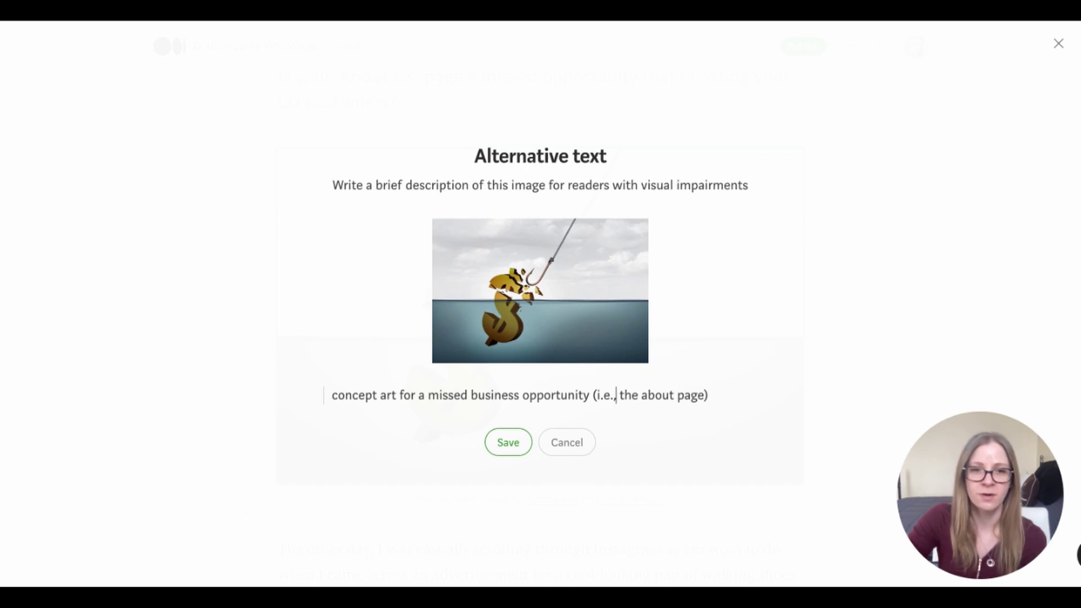
{"action": "key", "text": "Return"}
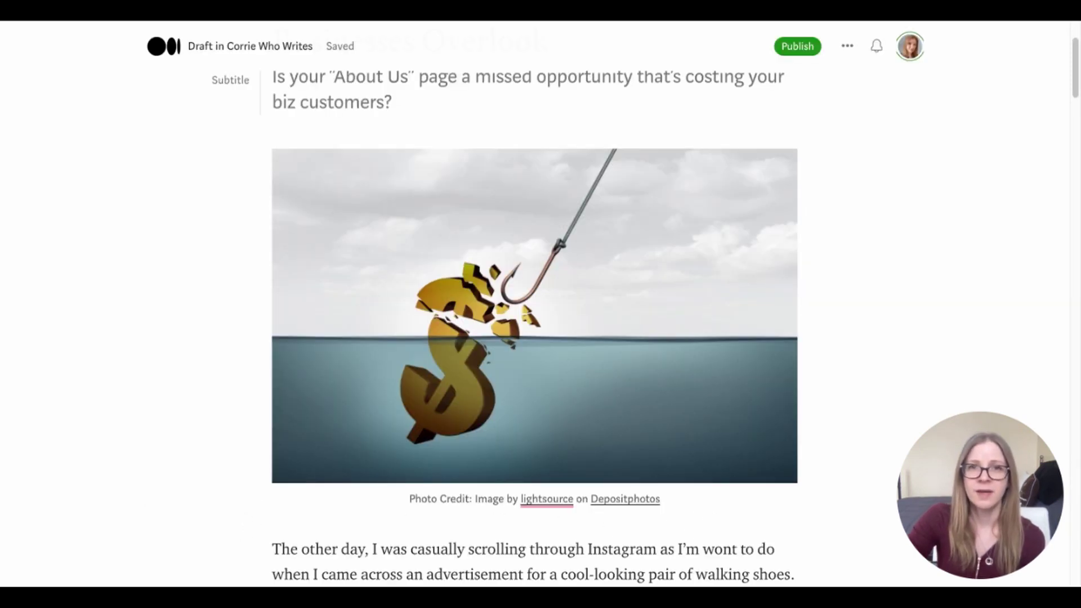
{"action": "mouse_move", "coordinate": [659, 366]}
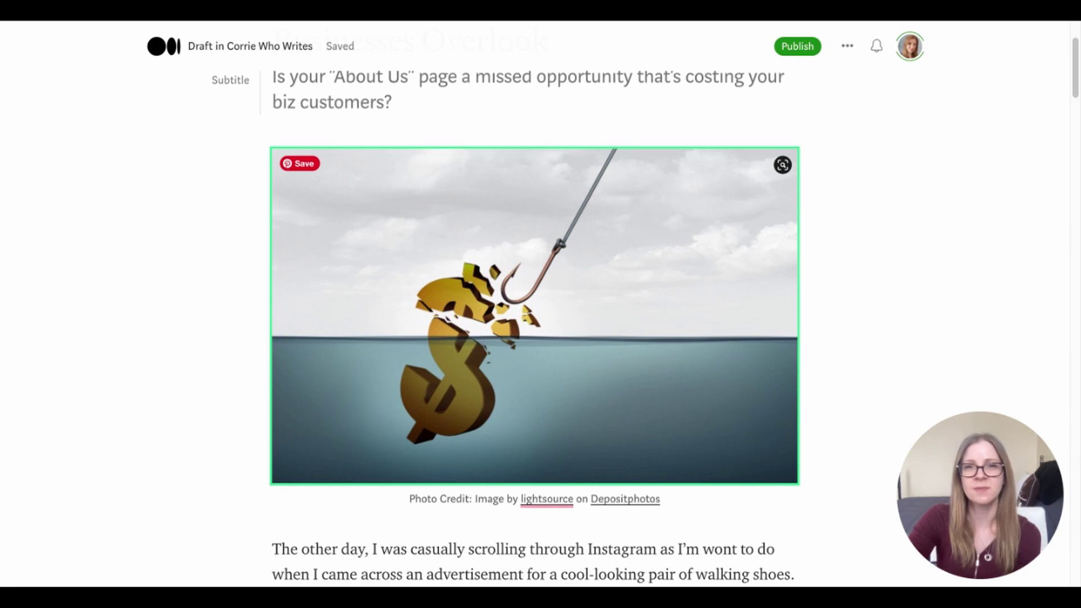
{"action": "scroll", "coordinate": [512, 437], "scroll_direction": "down", "scroll_amount": 7}
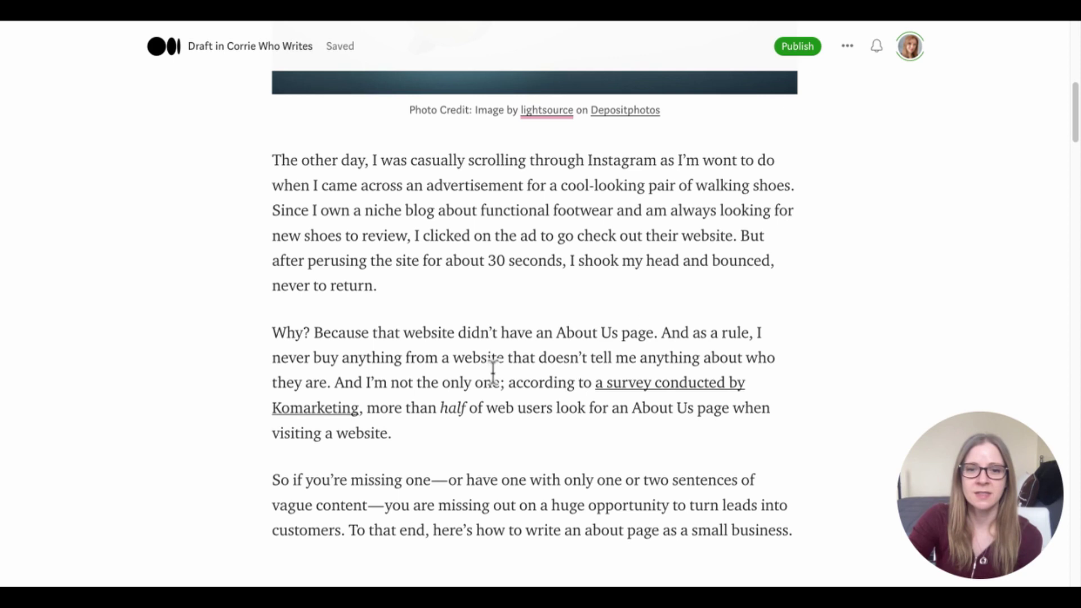
- Highlight the phrase 'how to write an about page as a small business', then show the draft's ••• menu
{"action": "left_click_drag", "start_coordinate": [476, 529], "coordinate": [795, 530]}
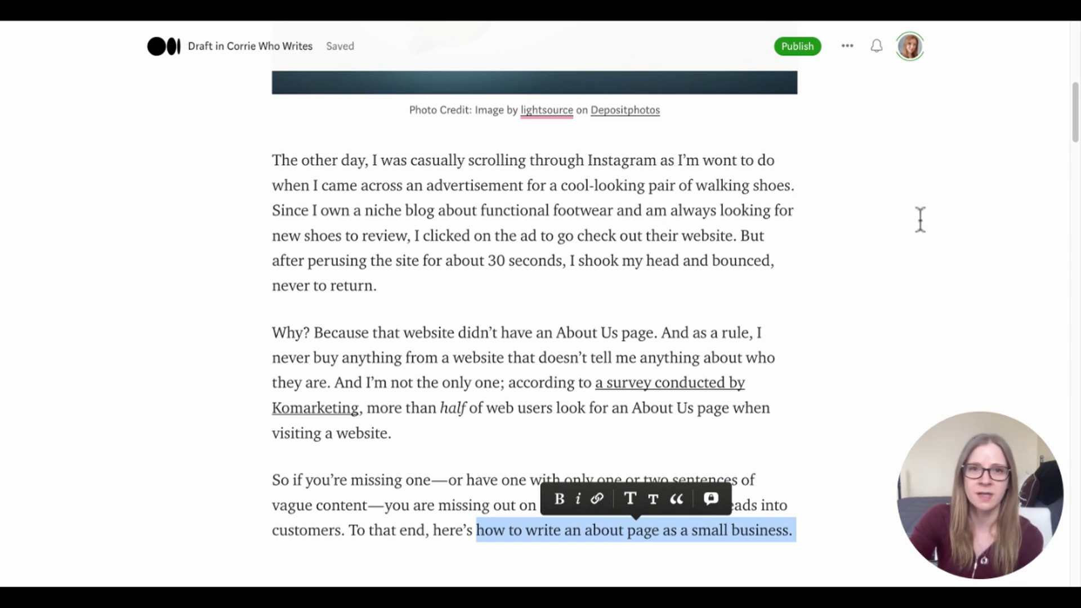
{"action": "left_click", "coordinate": [529, 210]}
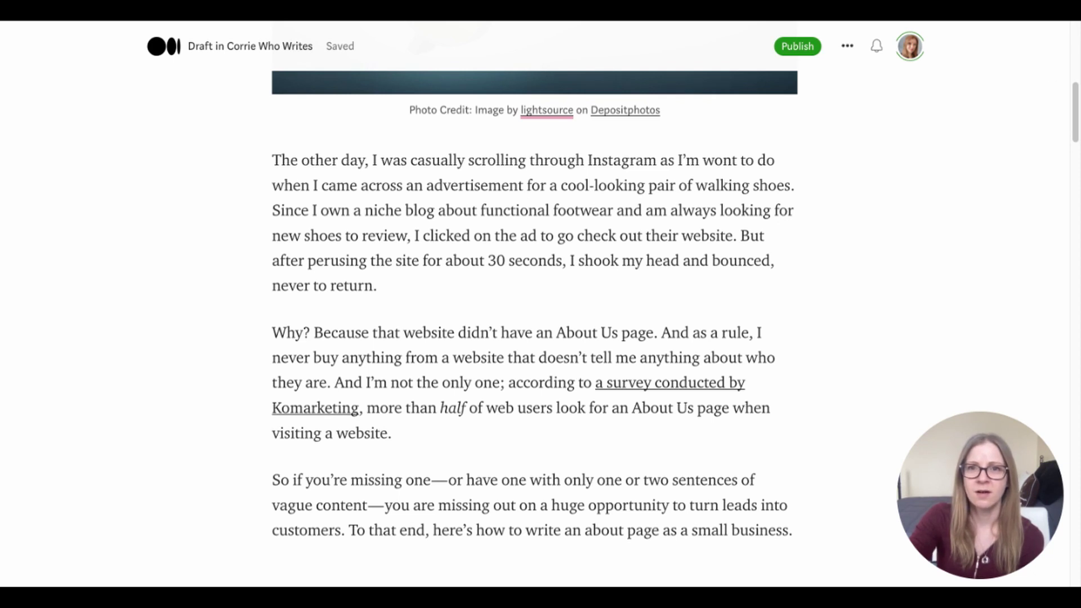
{"action": "left_click", "coordinate": [848, 46]}
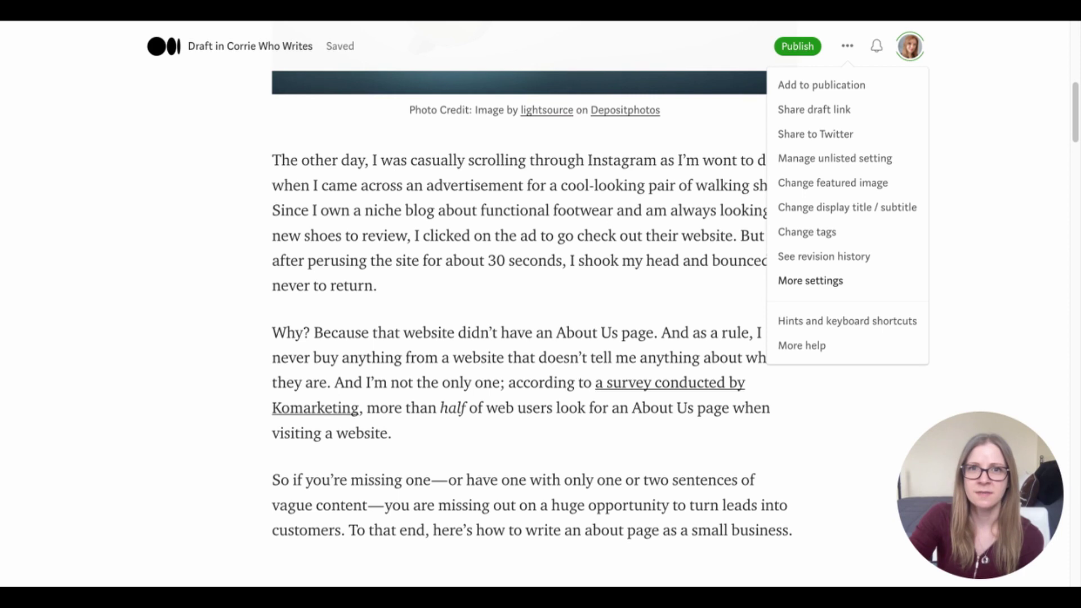
- Go to More settings and scroll down to the SEO Settings section
{"action": "left_click", "coordinate": [811, 281]}
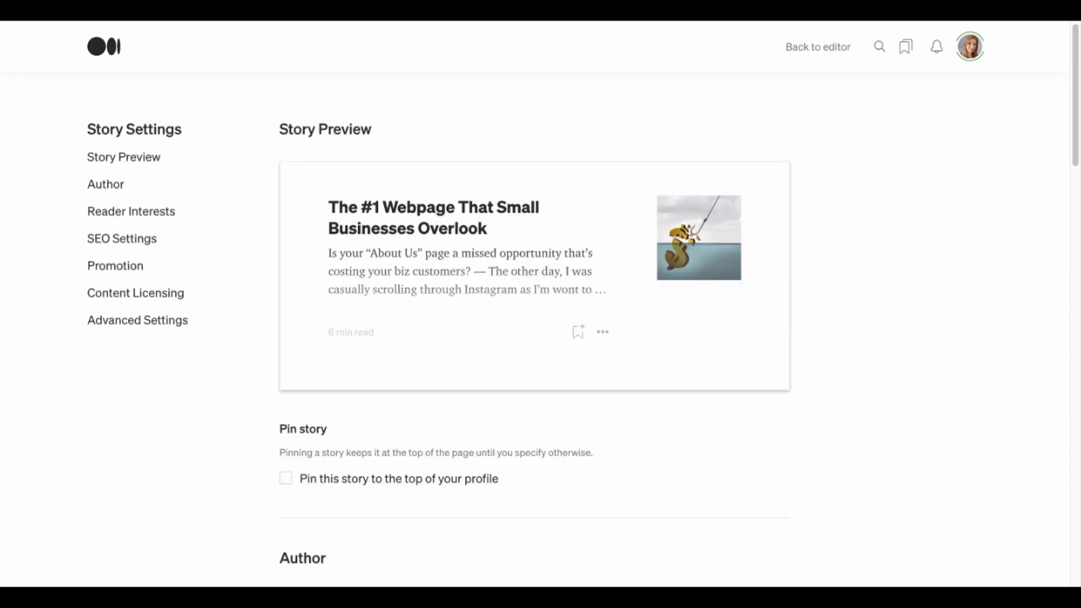
{"action": "scroll", "coordinate": [535, 337], "scroll_direction": "down", "scroll_amount": 20}
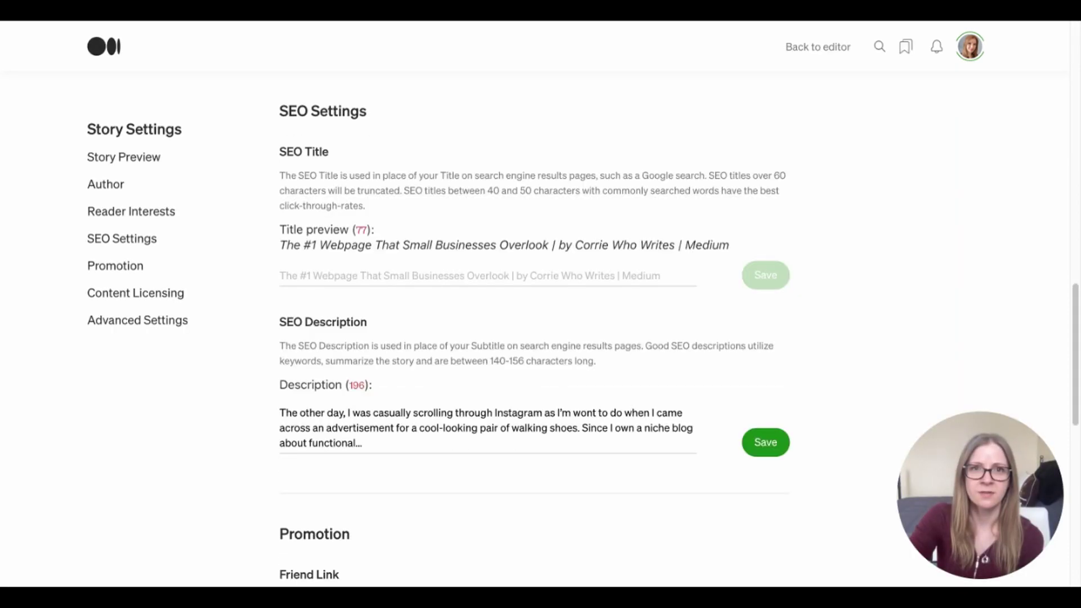
{"action": "scroll", "coordinate": [535, 338], "scroll_direction": "down", "scroll_amount": 3}
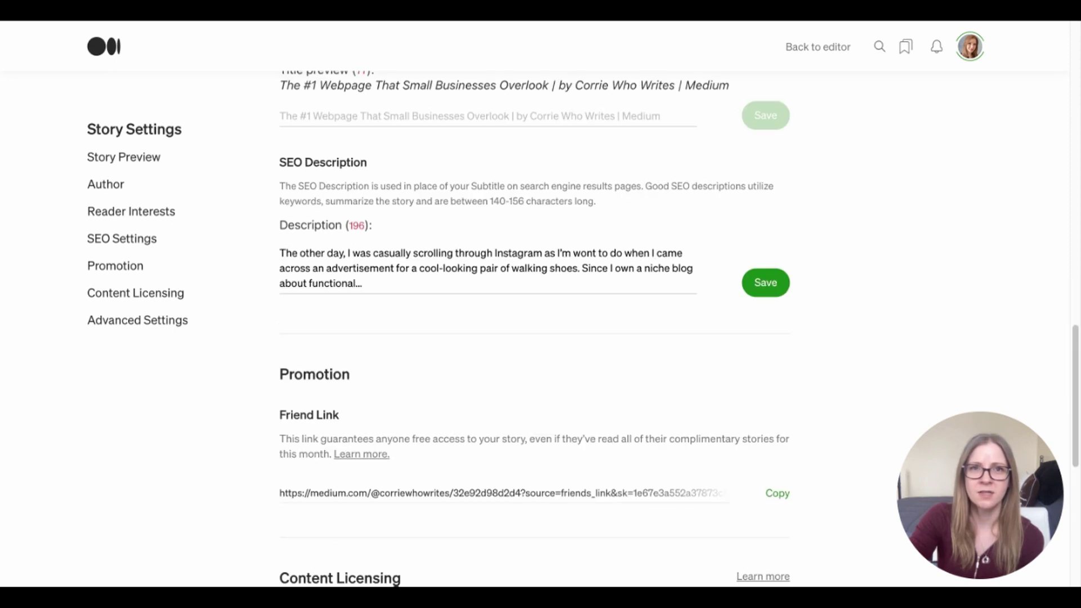
{"action": "scroll", "coordinate": [276, 147], "scroll_direction": "up", "scroll_amount": 10}
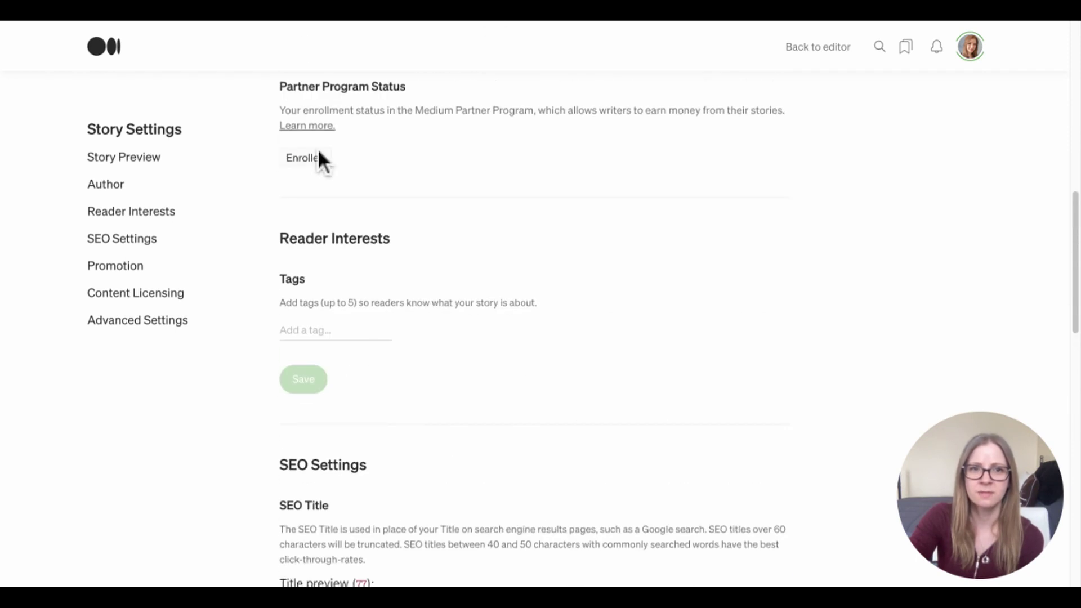
{"action": "scroll", "coordinate": [287, 157], "scroll_direction": "down", "scroll_amount": 6}
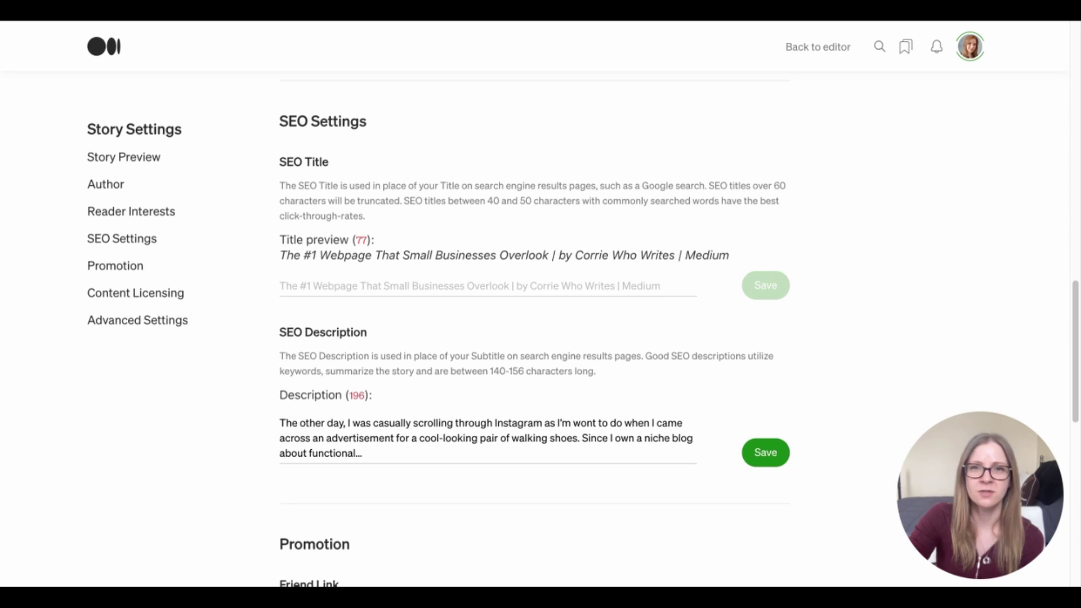
- Save 'How to Write an About Page for a Small Business in 2022' as the SEO title
{"action": "type", "text": "How to Write an About Page for a Small Business in 2022"}
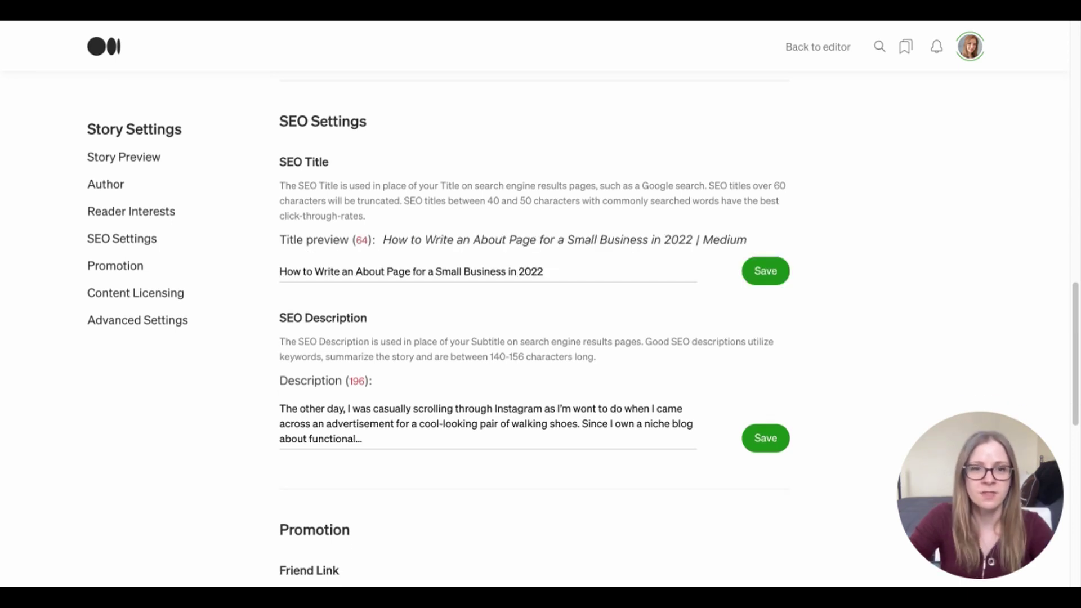
{"action": "left_click_drag", "start_coordinate": [280, 271], "coordinate": [501, 271]}
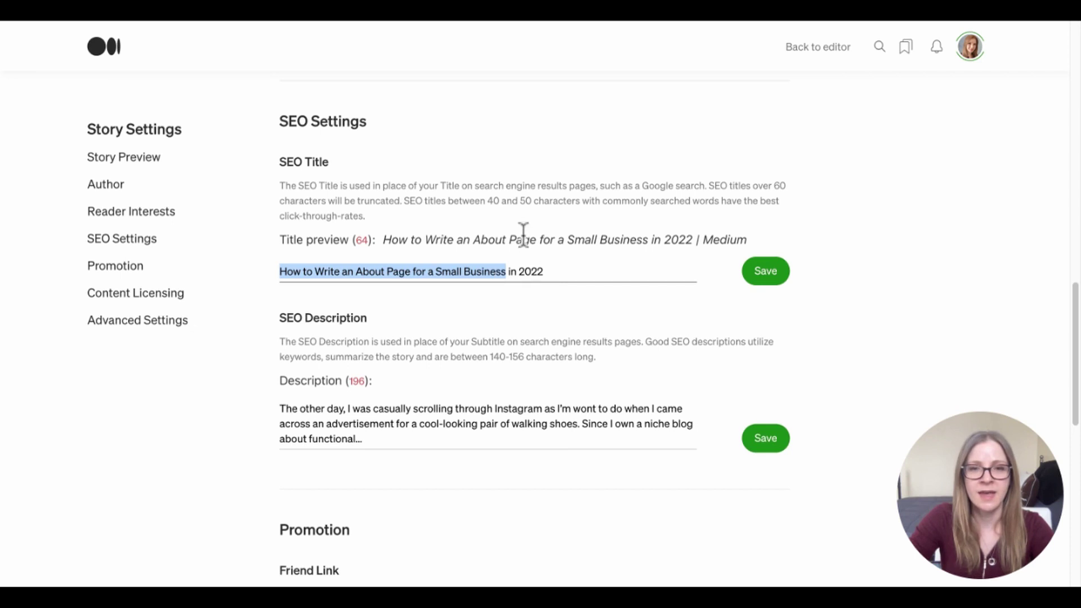
{"action": "double_click", "coordinate": [527, 271]}
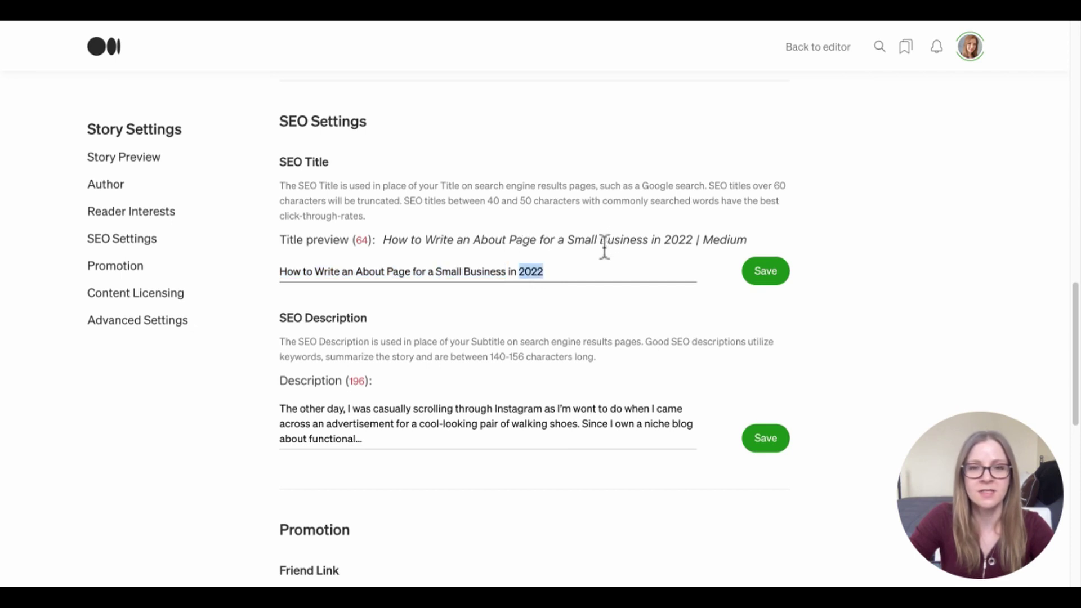
{"action": "left_click", "coordinate": [765, 271]}
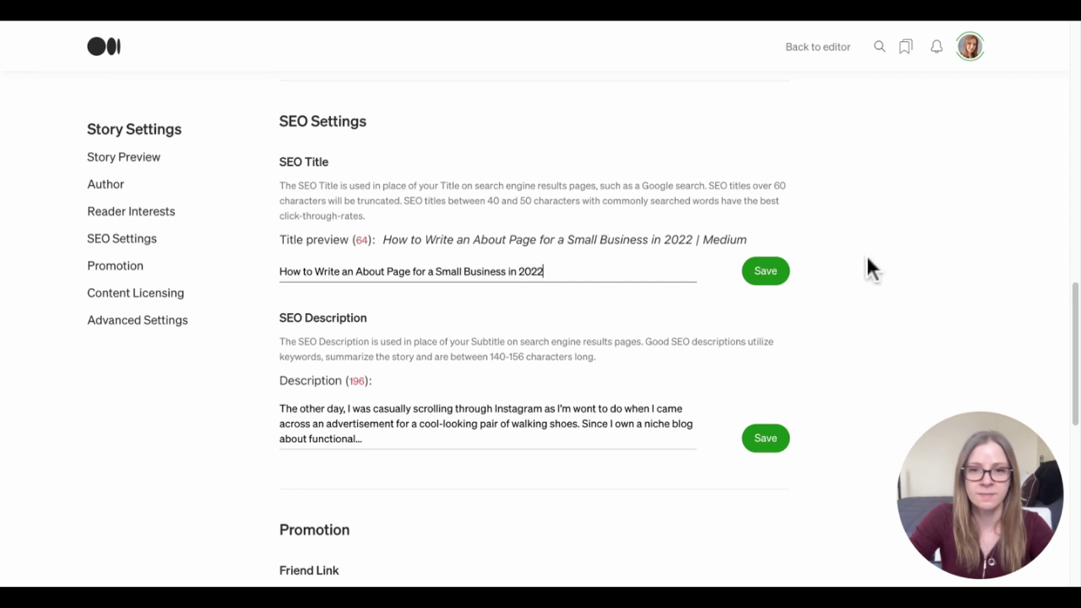
{"action": "scroll", "coordinate": [678, 393], "scroll_direction": "down", "scroll_amount": 1}
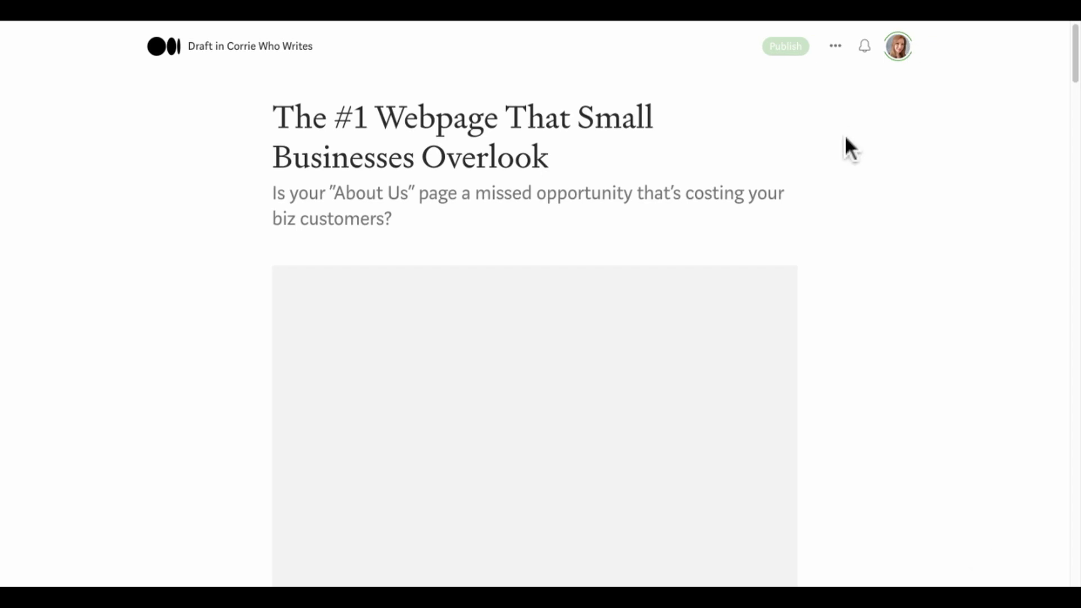
- Copy the paragraph starting 'So if you're missing one' and return to the story's More settings page
{"action": "scroll", "coordinate": [868, 147], "scroll_direction": "down", "scroll_amount": 7}
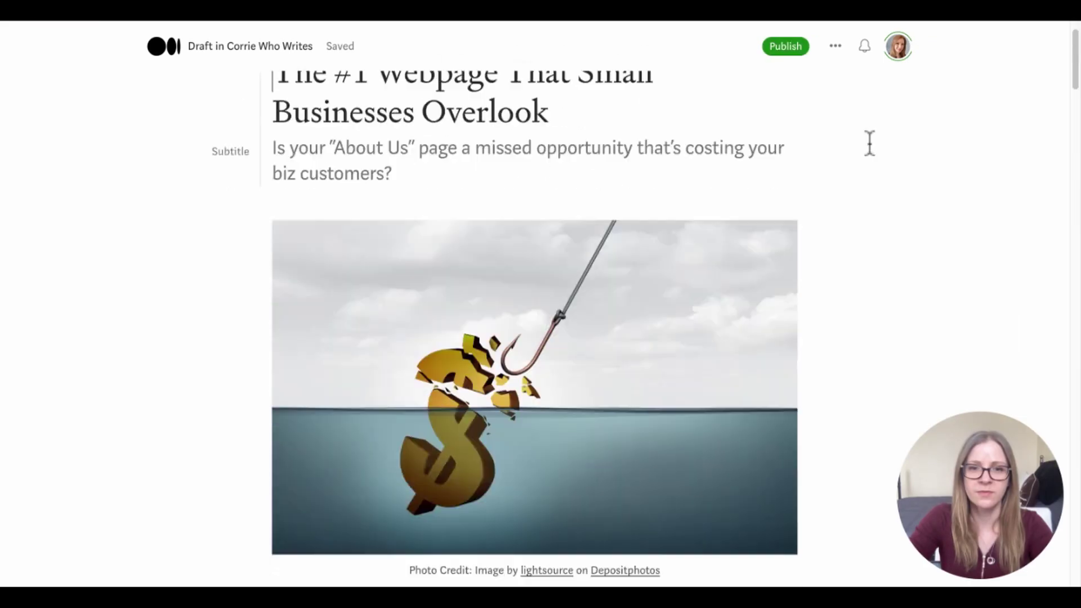
{"action": "scroll", "coordinate": [867, 144], "scroll_direction": "down", "scroll_amount": 4}
{"action": "scroll", "coordinate": [861, 152], "scroll_direction": "up", "scroll_amount": 2}
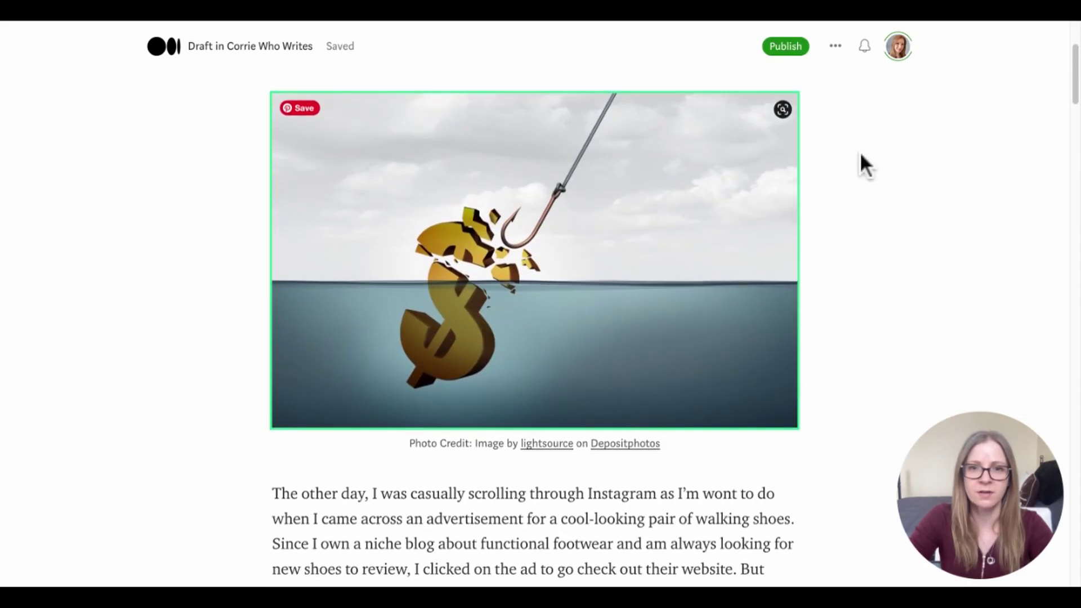
{"action": "scroll", "coordinate": [864, 150], "scroll_direction": "down", "scroll_amount": 12}
{"action": "scroll", "coordinate": [864, 150], "scroll_direction": "up", "scroll_amount": 3}
{"action": "left_click_drag", "start_coordinate": [797, 327], "coordinate": [272, 276]}
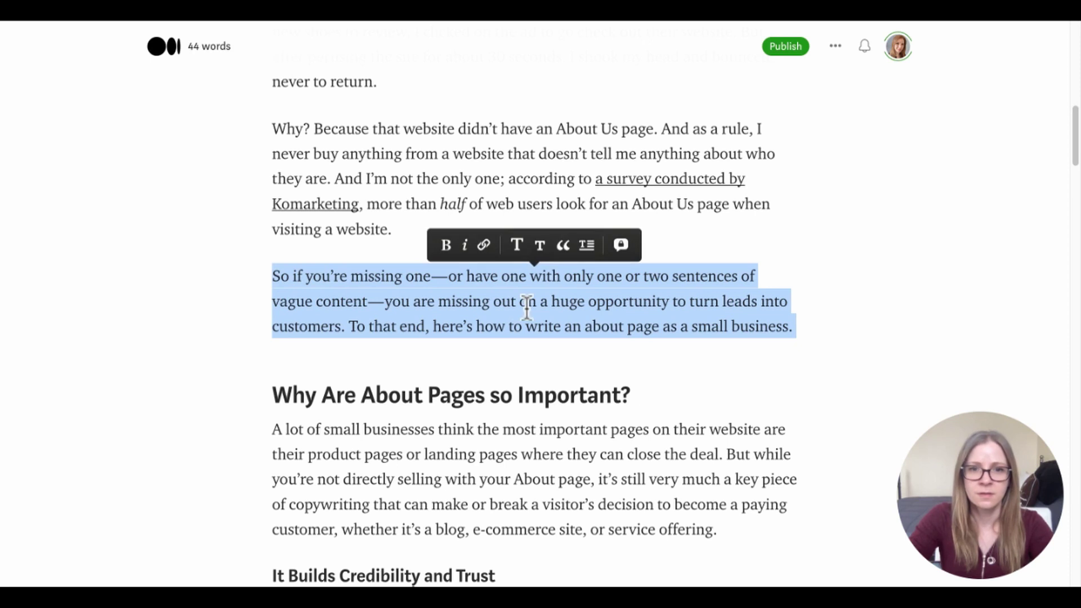
{"action": "left_click", "coordinate": [835, 45]}
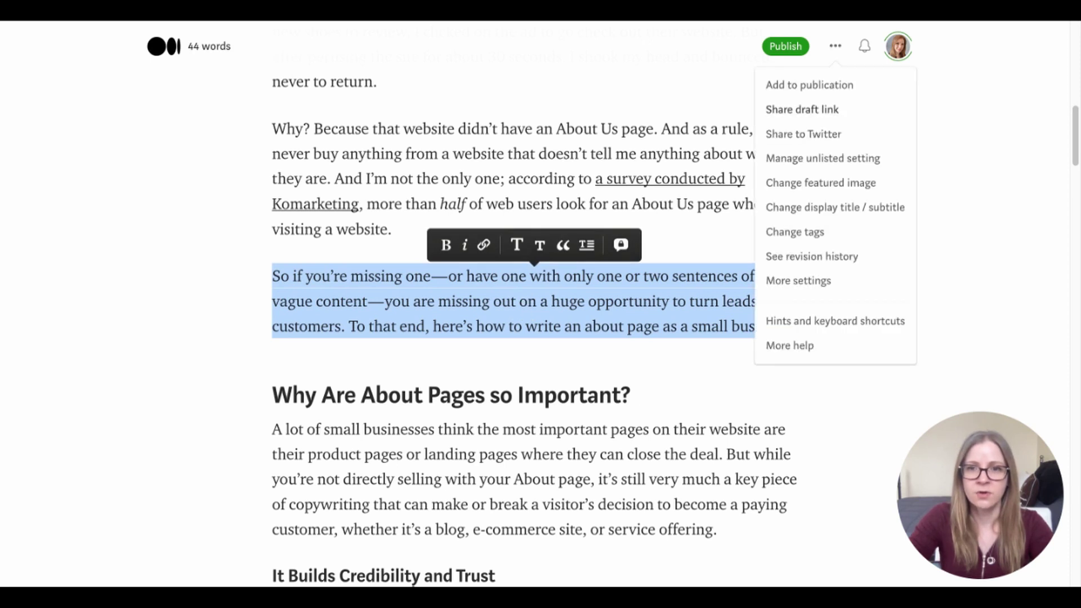
{"action": "left_click", "coordinate": [798, 281]}
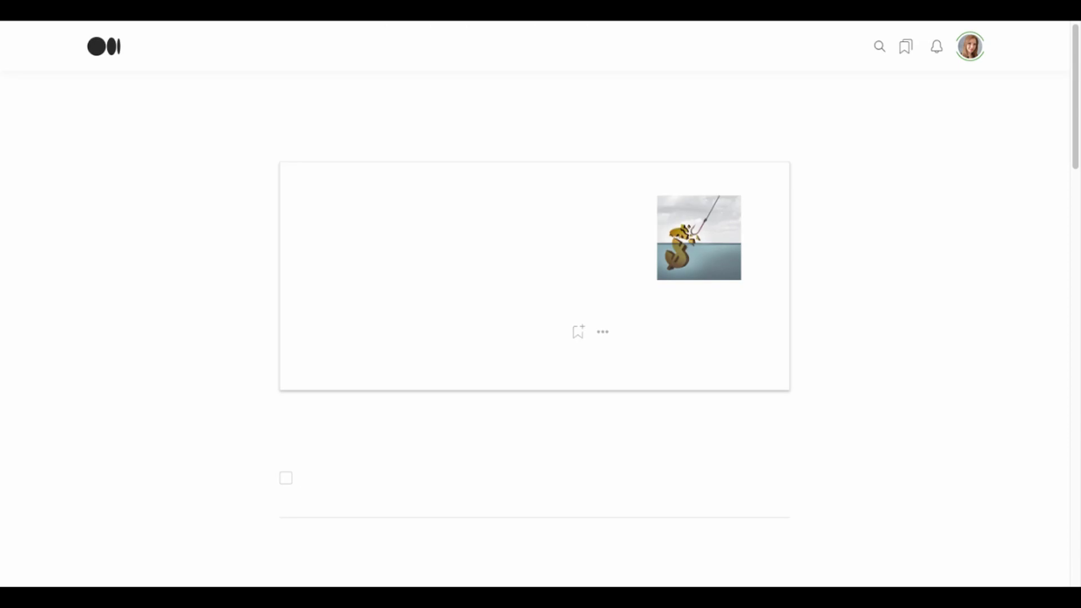
- Replace the SEO description with the copied paragraph, now starting 'Without an about page, you're missing', 154 characters
{"action": "scroll", "coordinate": [205, 282], "scroll_direction": "down", "scroll_amount": 15}
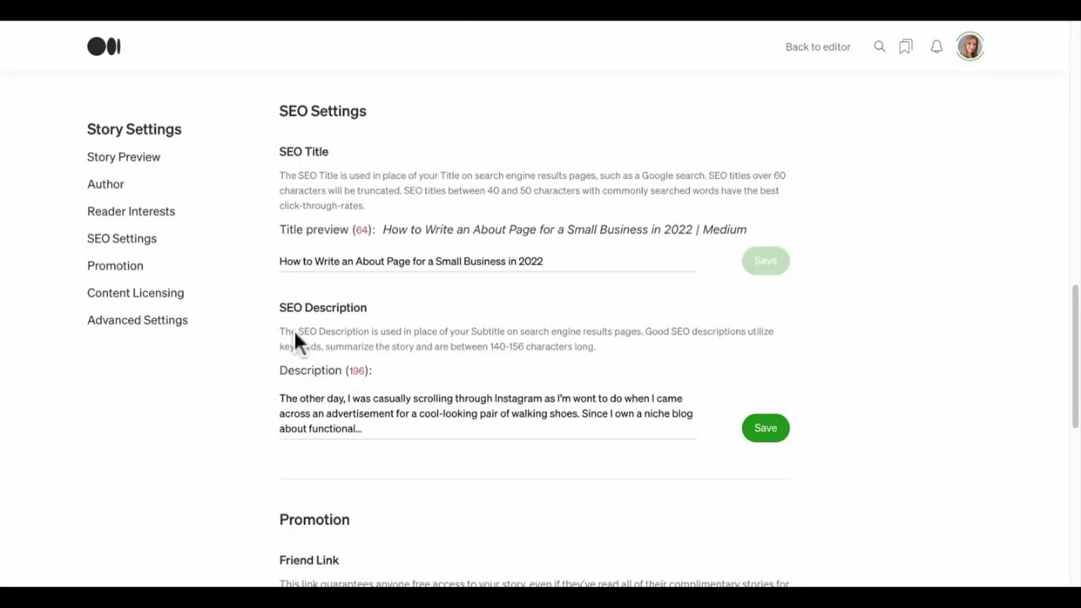
{"action": "key", "text": "ctrl+a"}
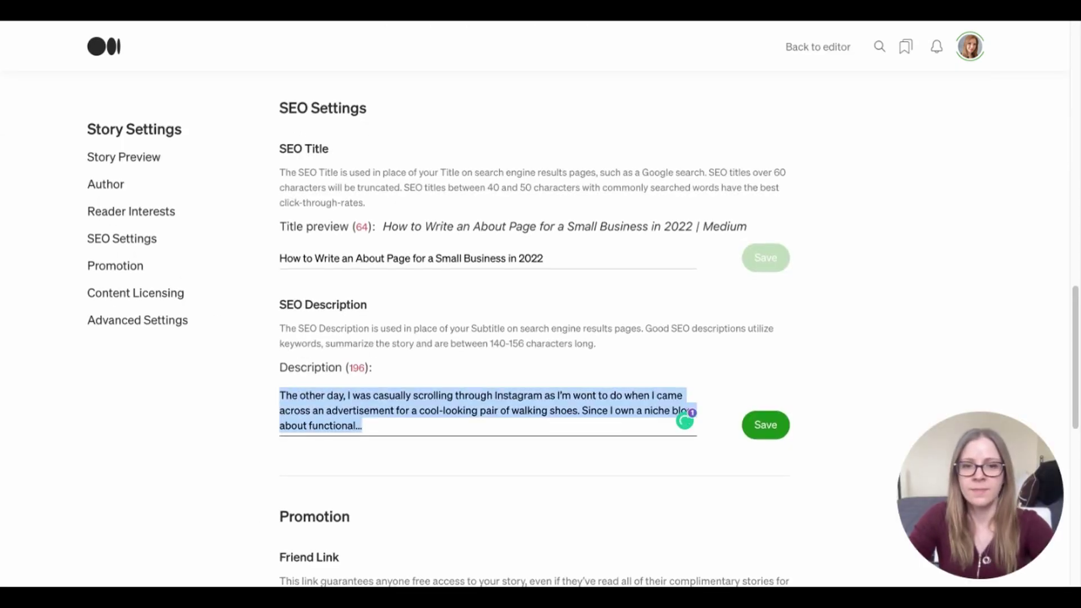
{"action": "type", "text": "So if you're missing one-or have one with only one or two sentences of vague content-you are missing out on a huge opportunity to turn leads into customers. To that end, here's how to write an about page as a small business."}
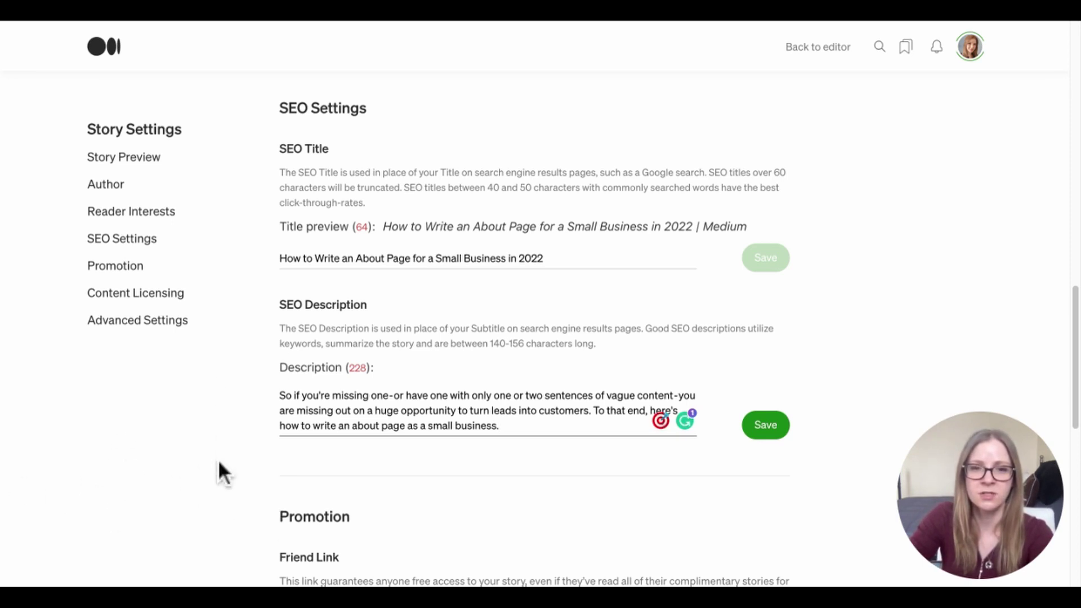
{"action": "left_click_drag", "start_coordinate": [367, 410], "coordinate": [60, 400]}
{"action": "key", "text": "BackSpace"}
{"action": "type", "text": "Without an abou p"}
{"action": "key", "text": "BackSpace"}
{"action": "key", "text": "BackSpace"}
{"action": "type", "text": "t page, you're missing"}
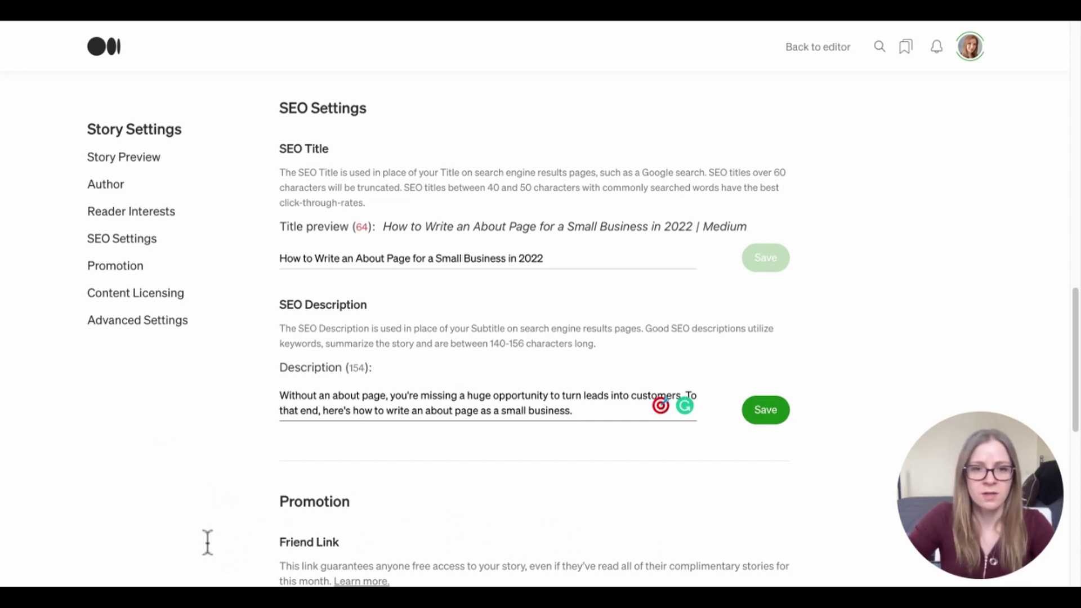
{"action": "key", "text": "shift+End"}
{"action": "left_click_drag", "start_coordinate": [239, 457], "coordinate": [172, 440]}
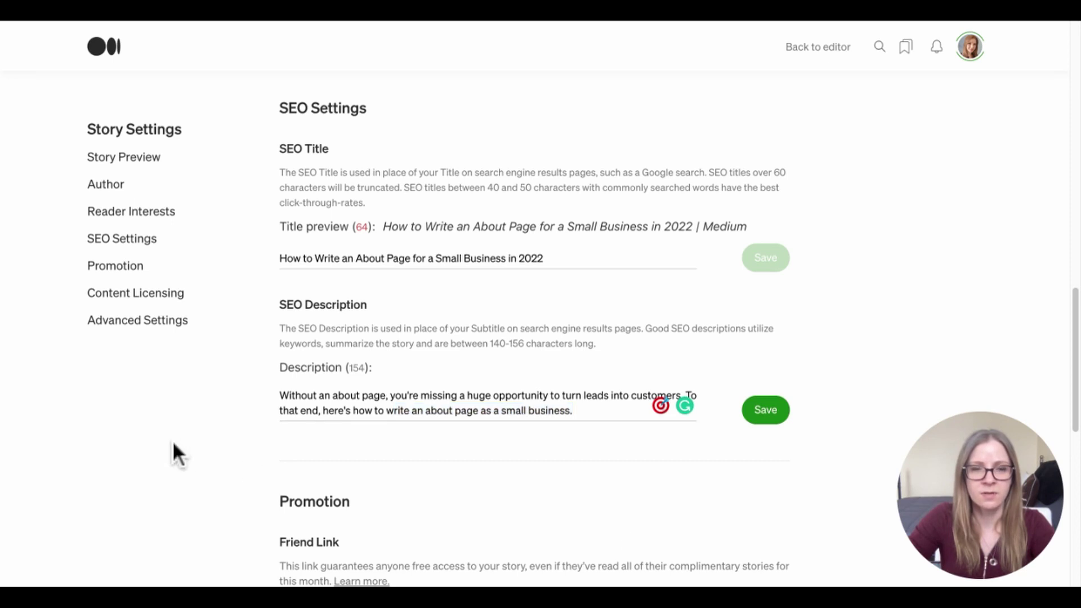